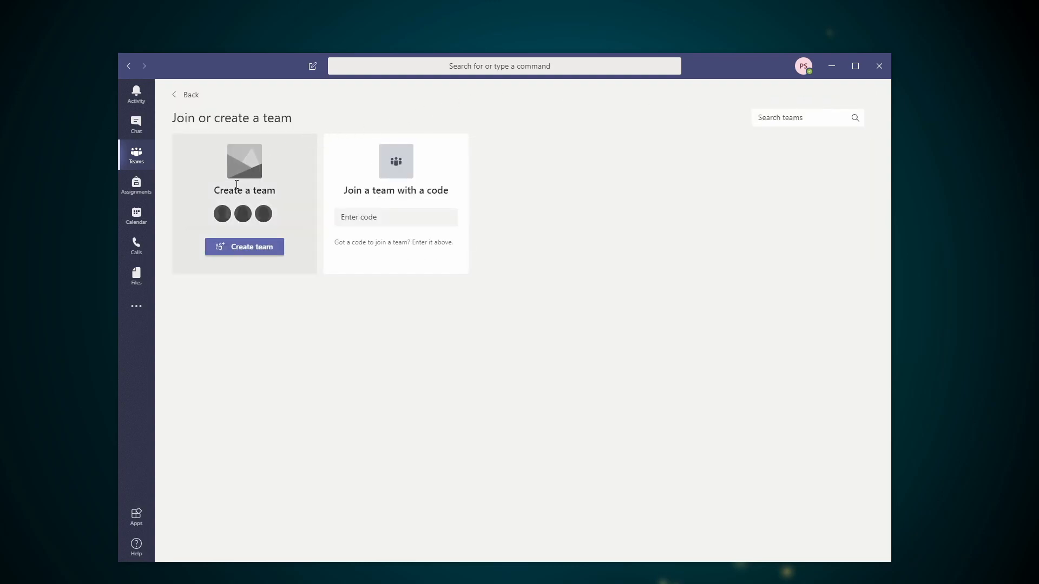
Start creating a new Class team with the naming pattern FACH_KLASS_LTETT_19-20 as its name
left_click(266, 252)
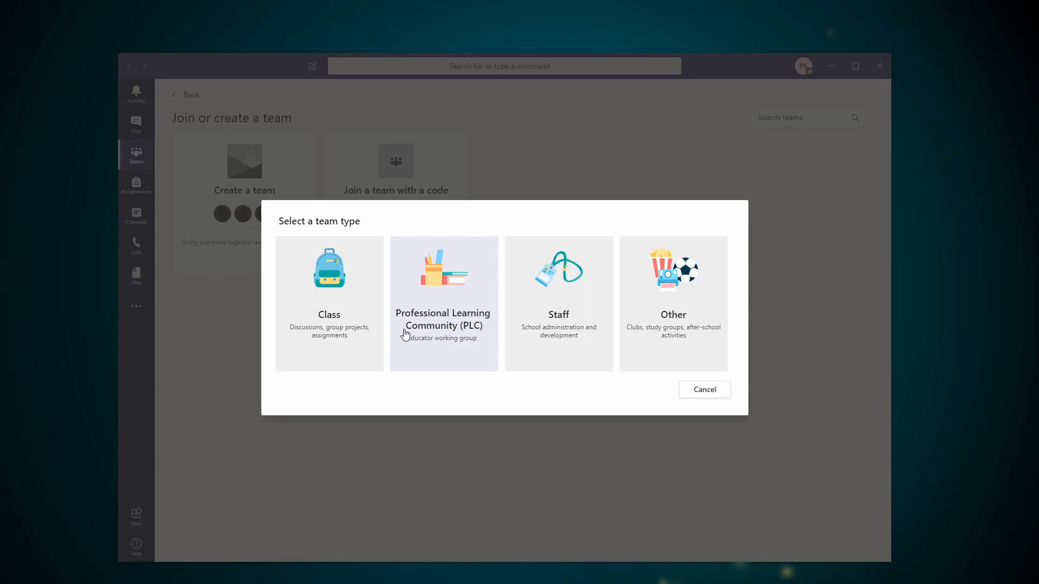
left_click(336, 330)
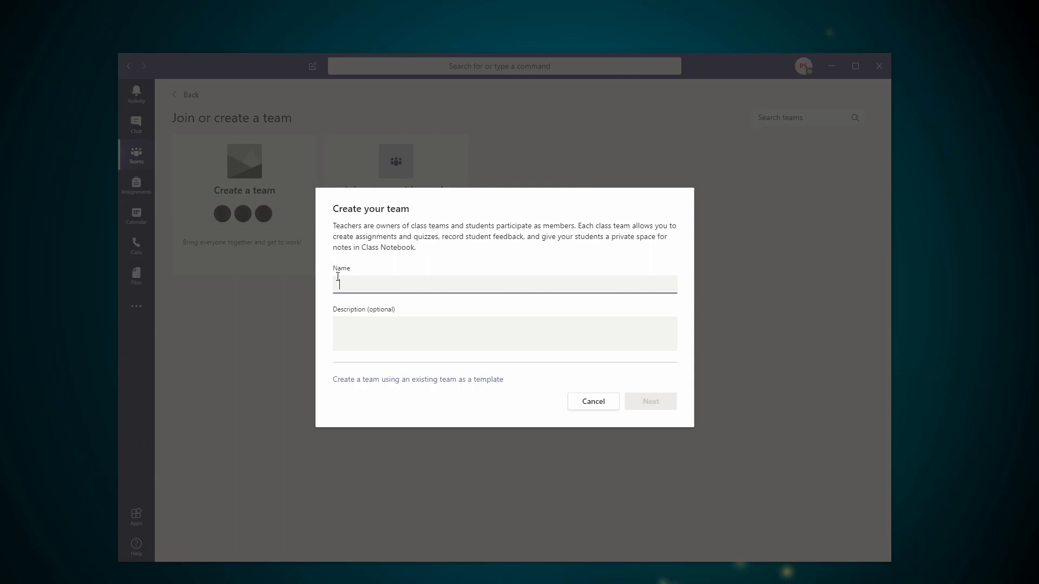
type("FACH_KLASS_LT")
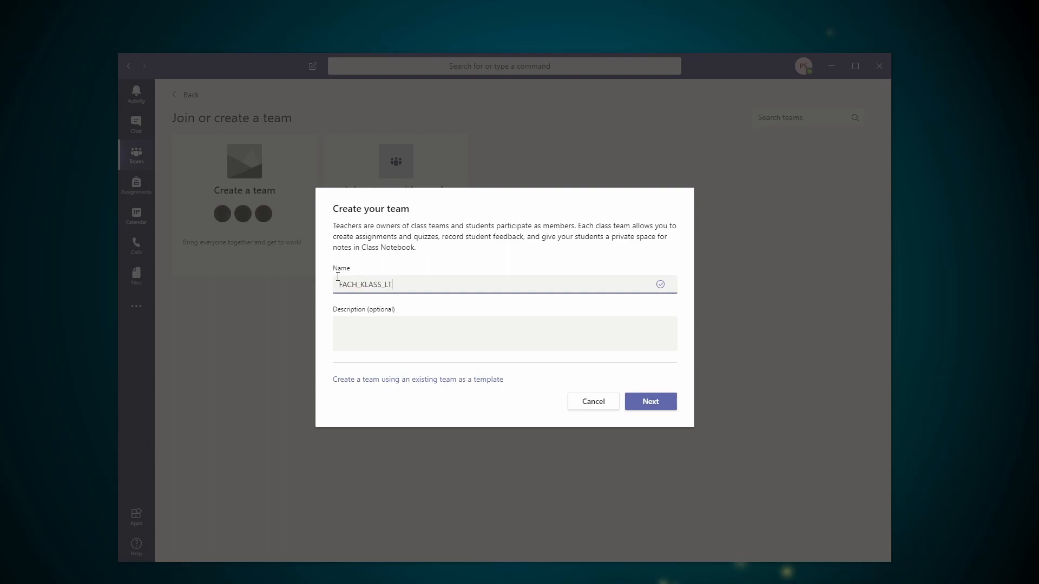
type("ETT_19-20")
Change the team name to PHYSIK_3GIG1_LTETT_19-20, leave the description empty, and create the team
left_click_drag(357, 285, 336, 286)
type("PHYSIK")
key("Right")
key("Delete")
key("Delete")
key("Delete")
key("Delete")
key("Delete")
type("3GIG1")
key("Right")
left_click(373, 322)
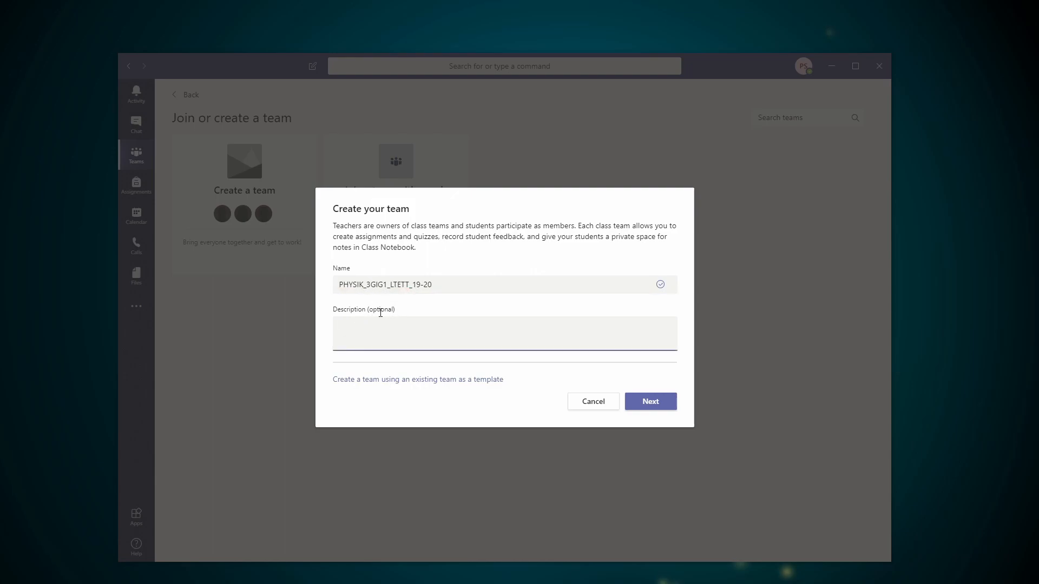
left_click(652, 403)
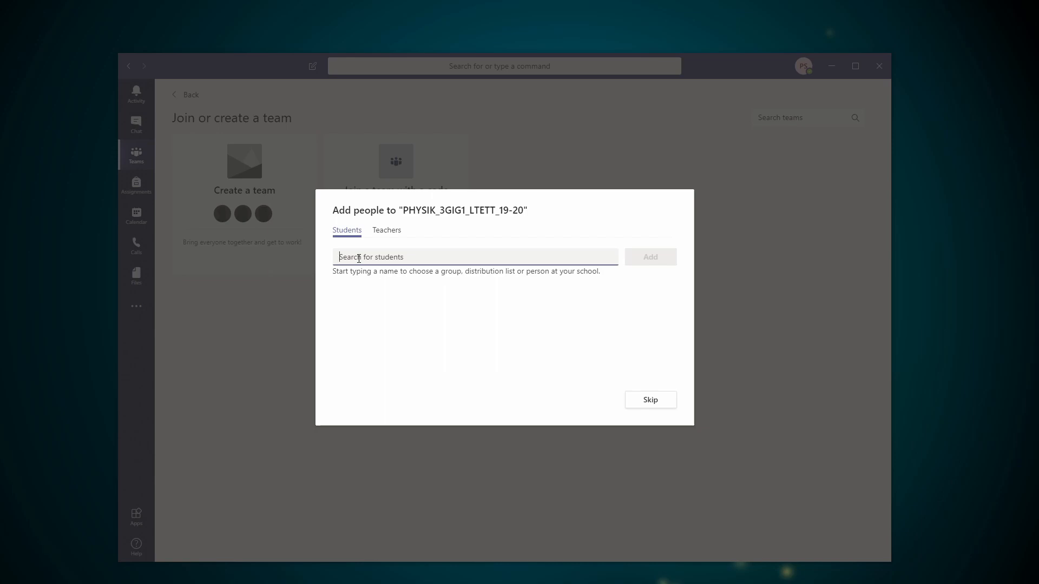
Look up two students by first name, remove the second from the selection, and add the first to the team
type("Roy")
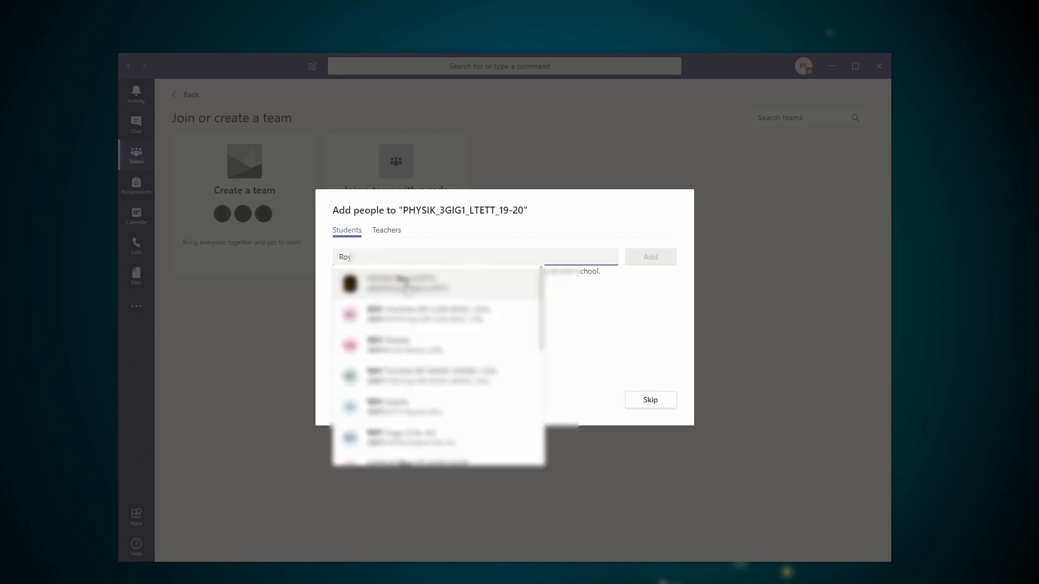
left_click(405, 284)
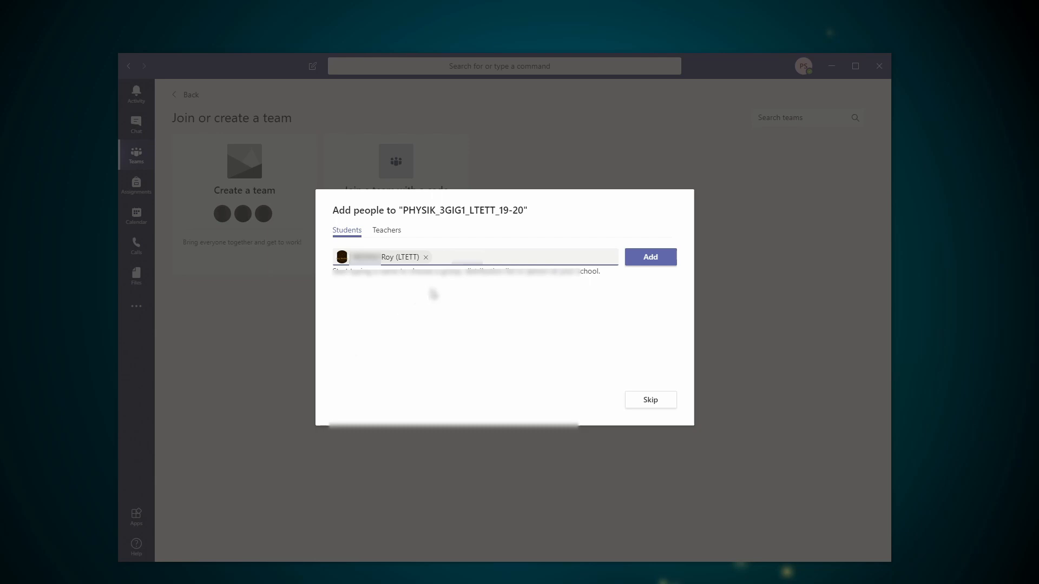
type("Tom")
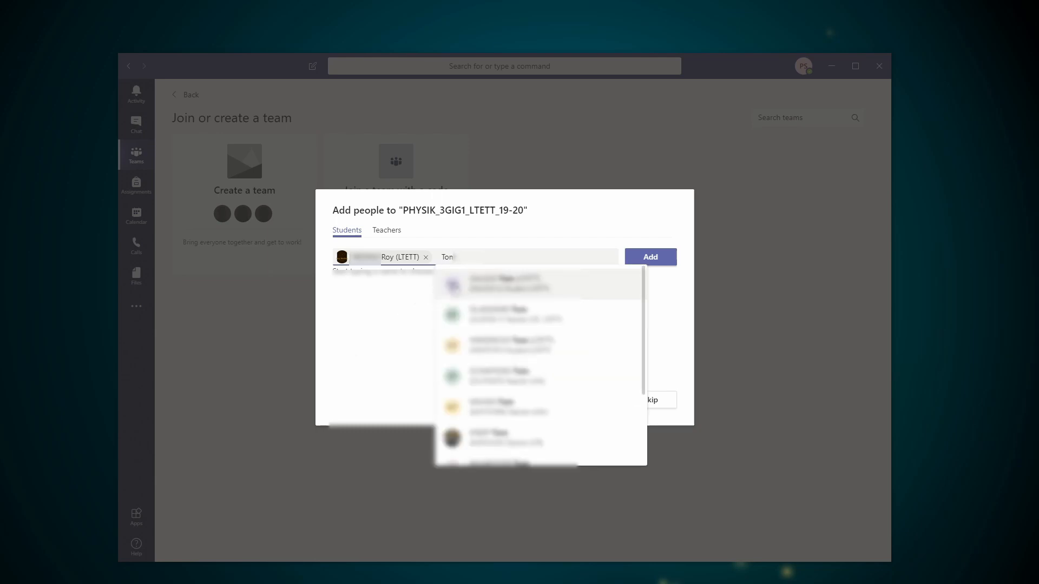
left_click(457, 287)
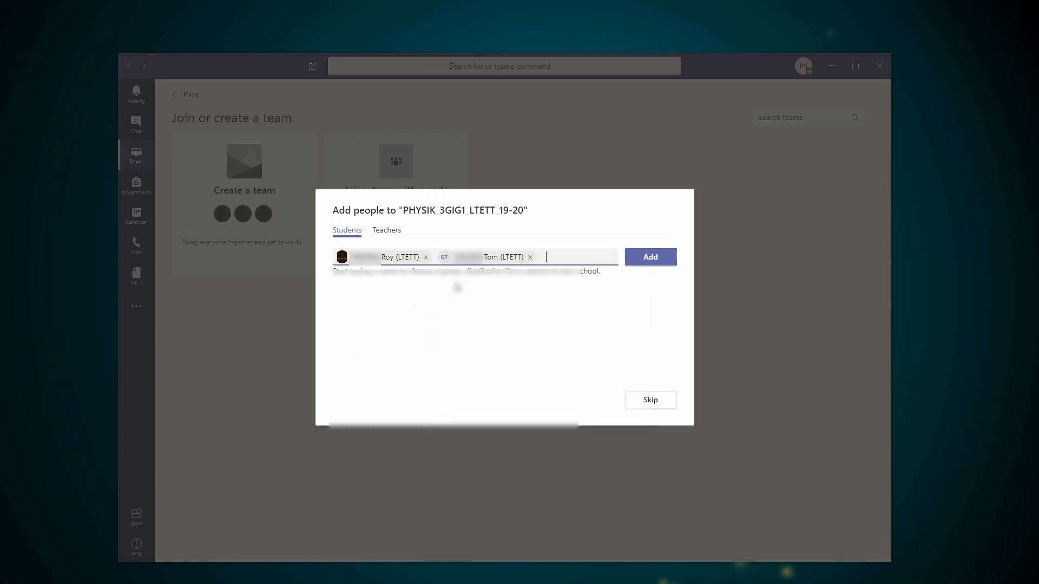
left_click(531, 258)
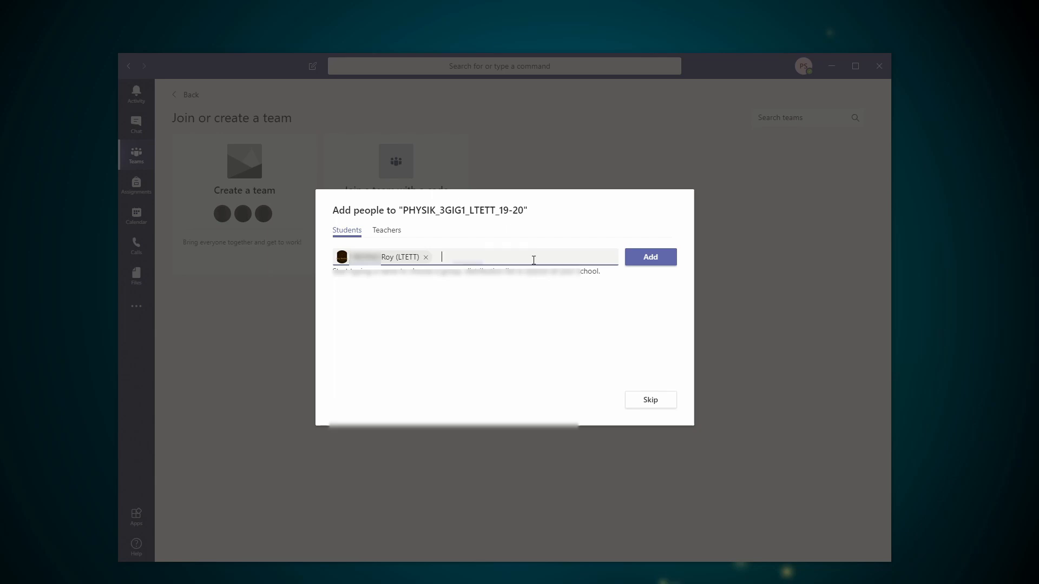
left_click(651, 258)
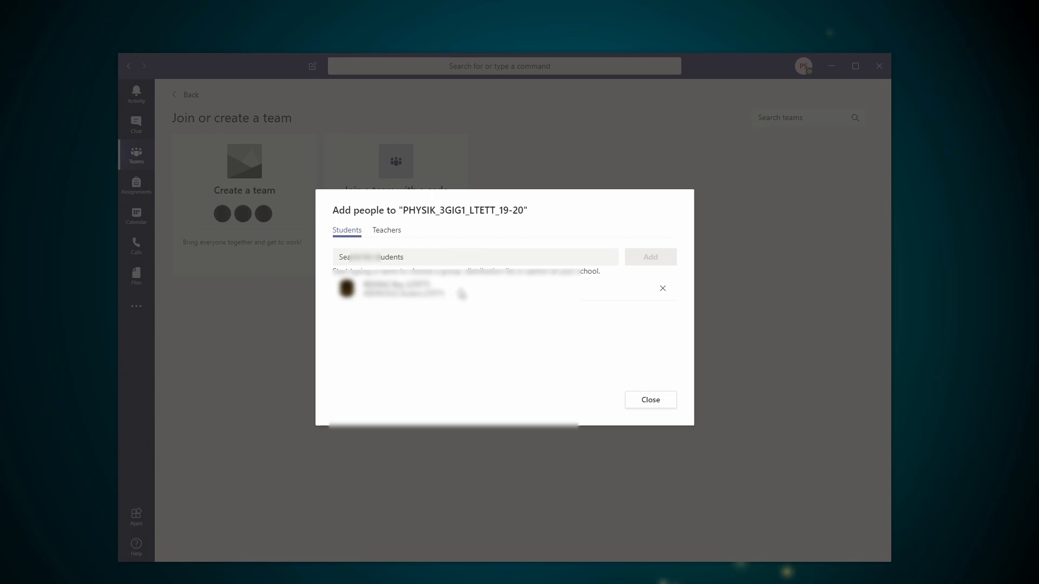
left_click(383, 237)
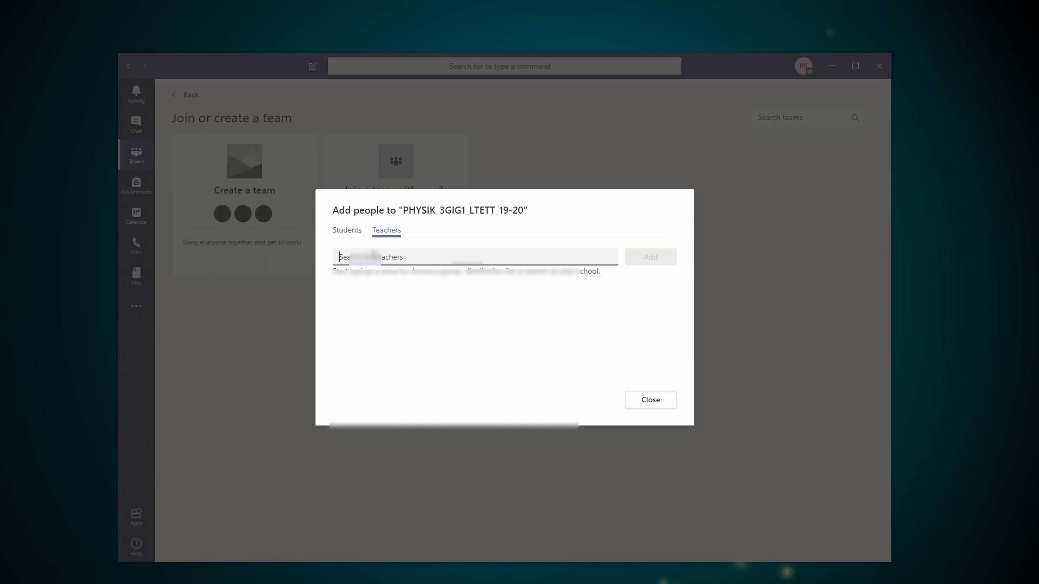
type("Fra")
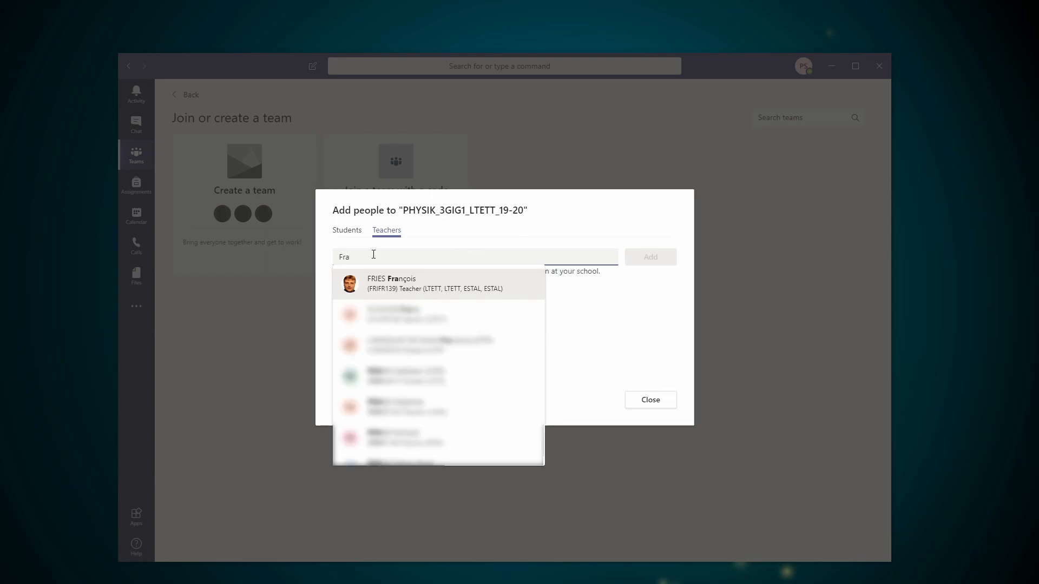
left_click(390, 283)
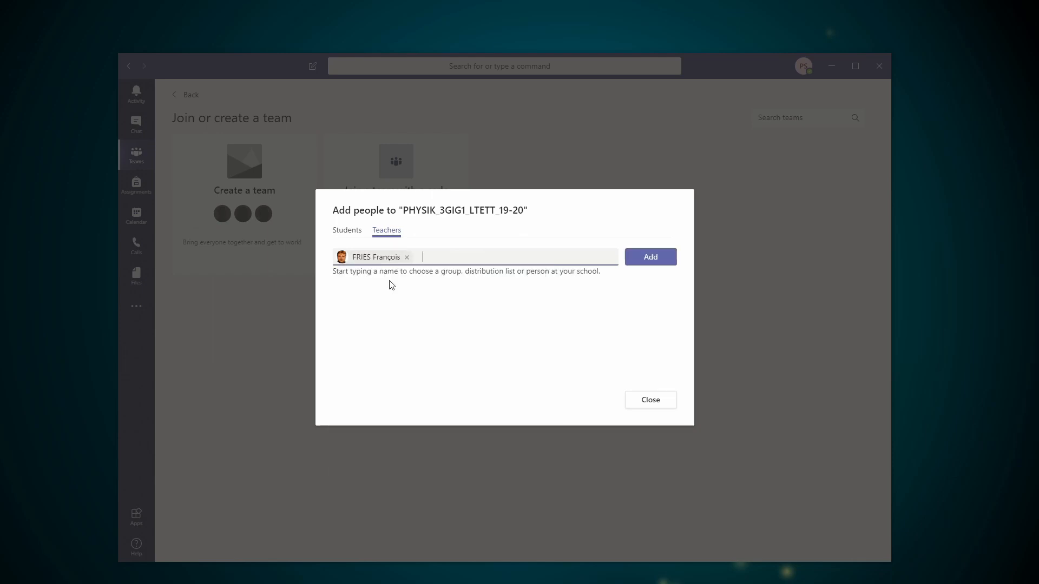
left_click(407, 257)
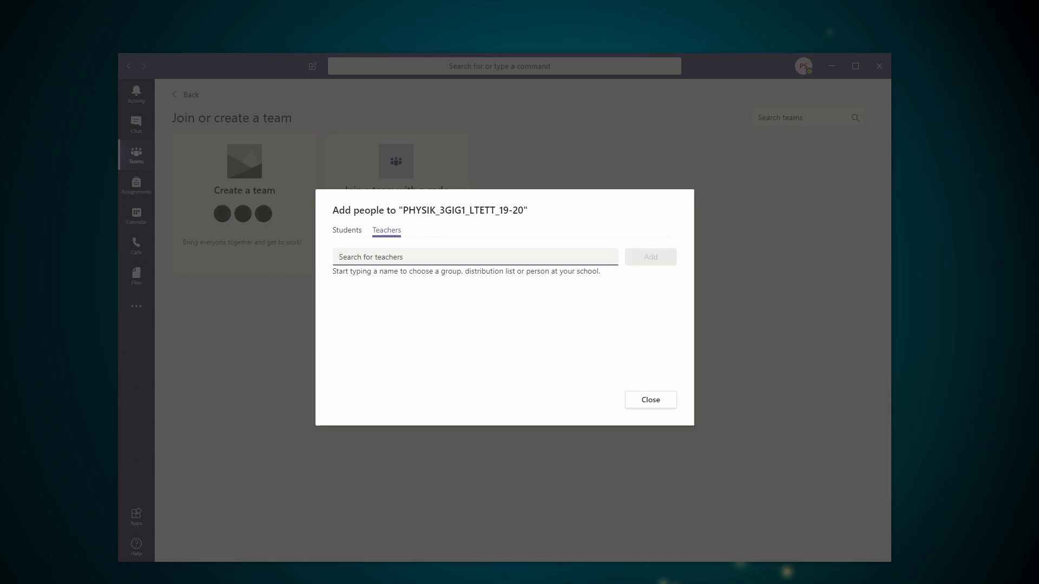
left_click(347, 230)
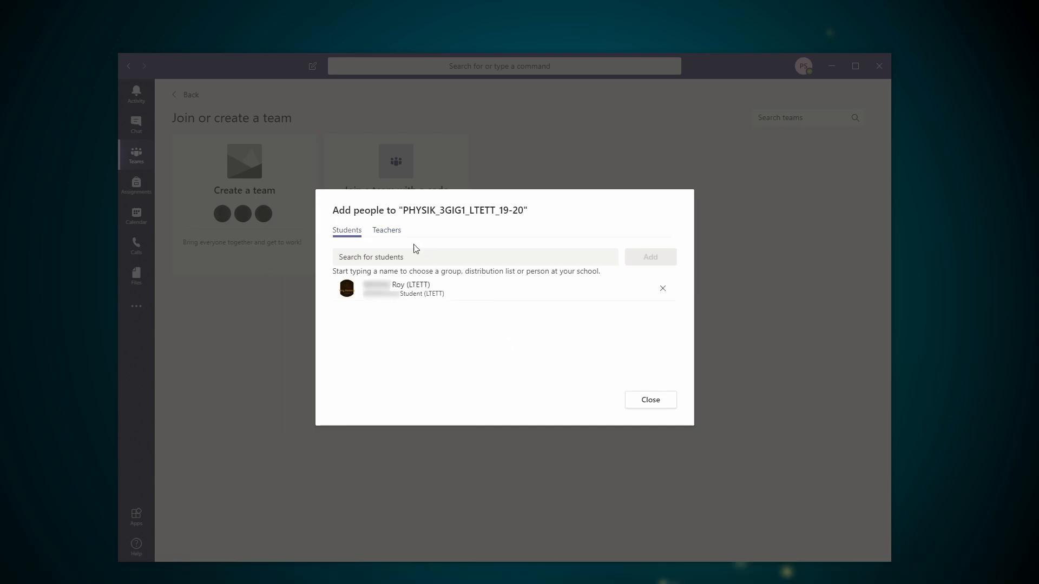
left_click(386, 230)
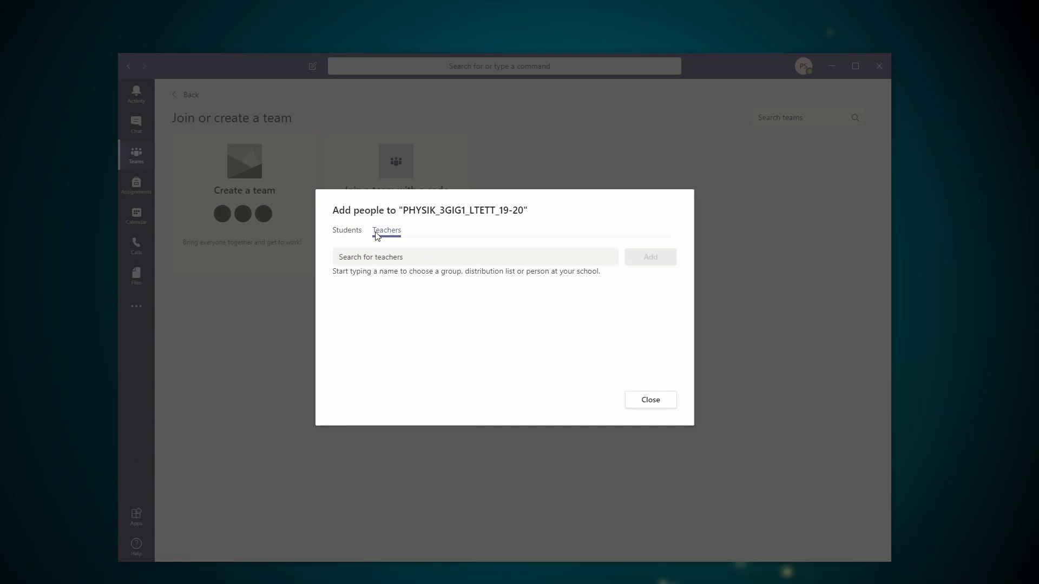
Finish adding people and open the PHYSIK_3GIG1_LTETT_19-20 team from the overview of all teams
left_click(650, 400)
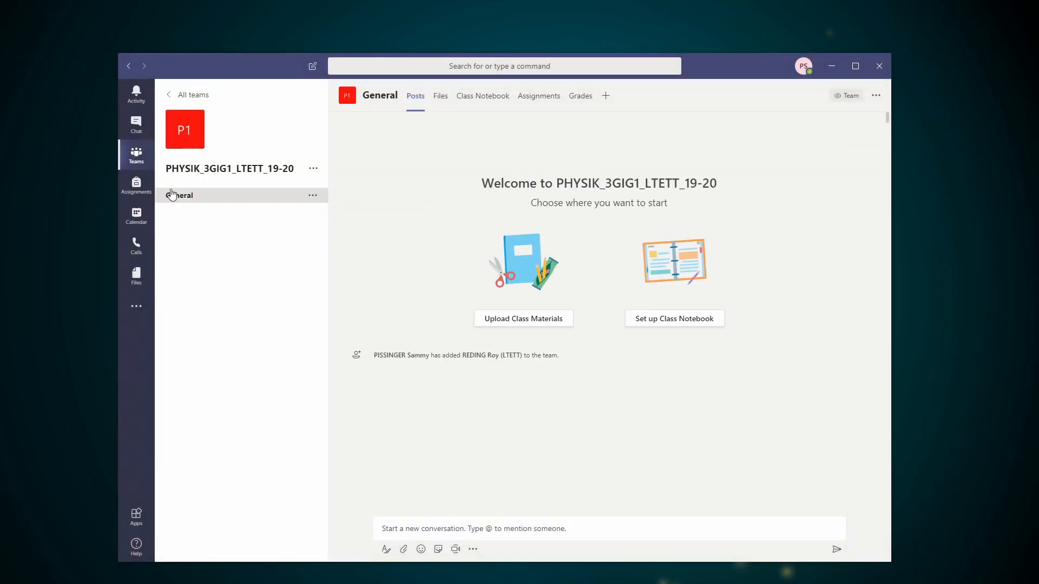
left_click(140, 163)
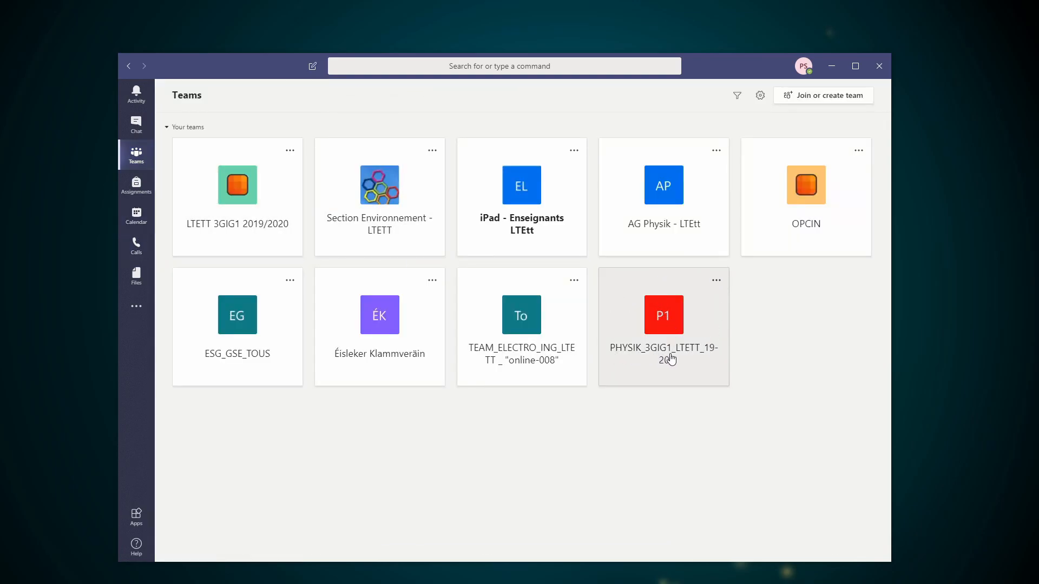
left_click(674, 310)
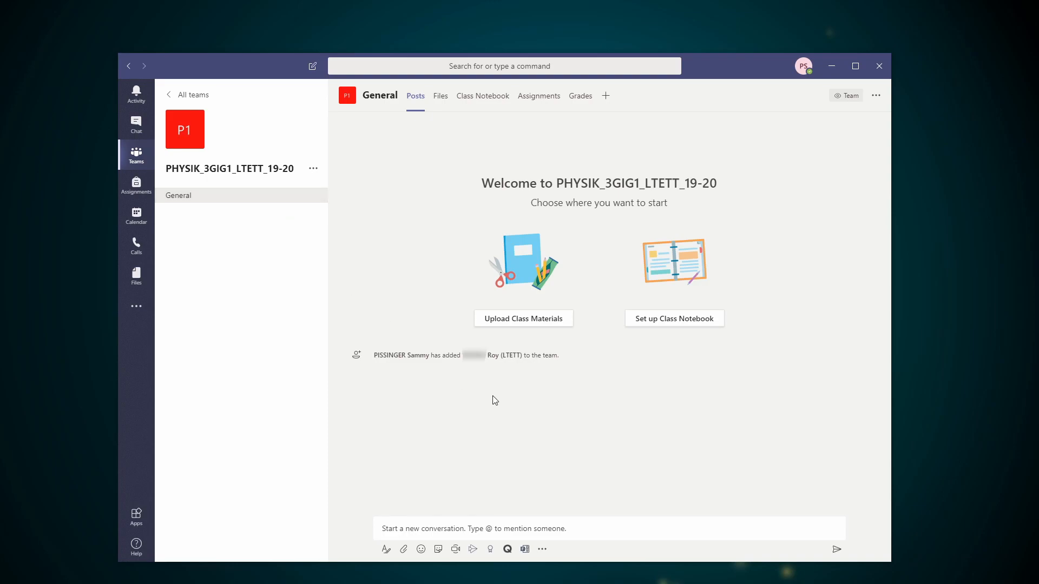
Post the message "Moien" in the team's General channel
left_click(543, 531)
type("Moien")
key("Return")
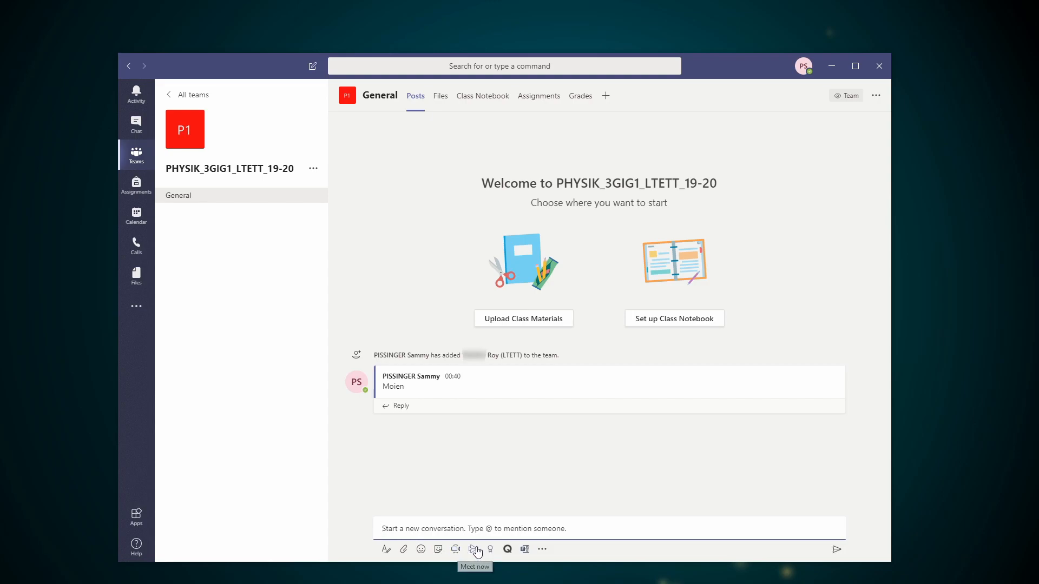
Examine the apps available for messages, as well as the General channel's files and assignments
left_click(542, 550)
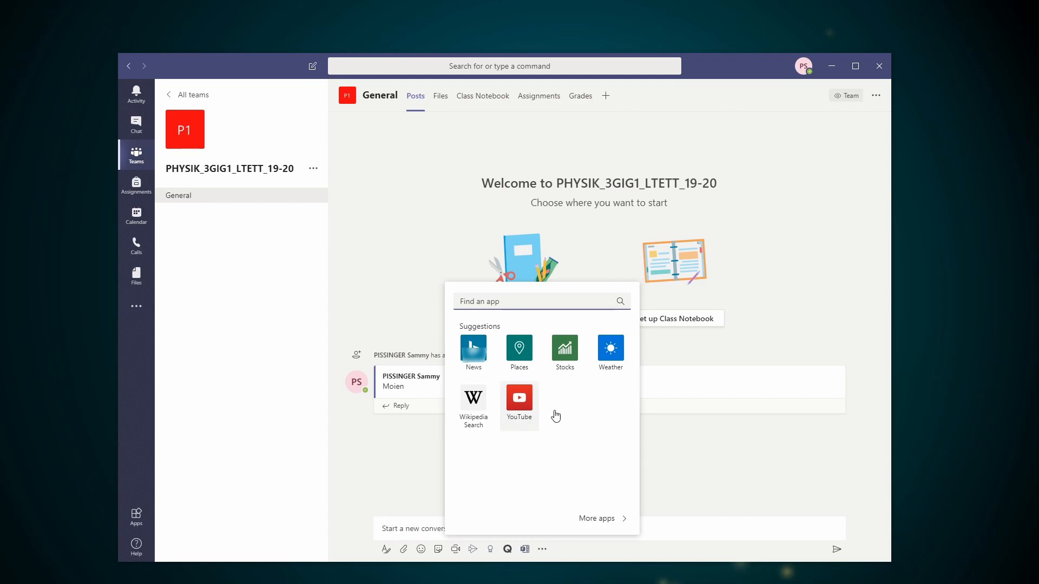
left_click(407, 489)
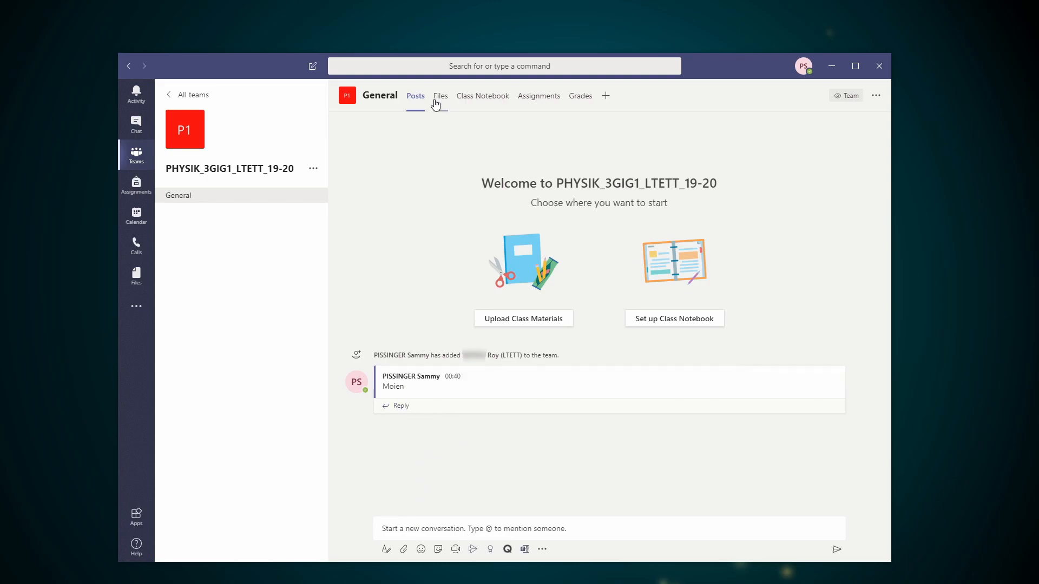
left_click(436, 103)
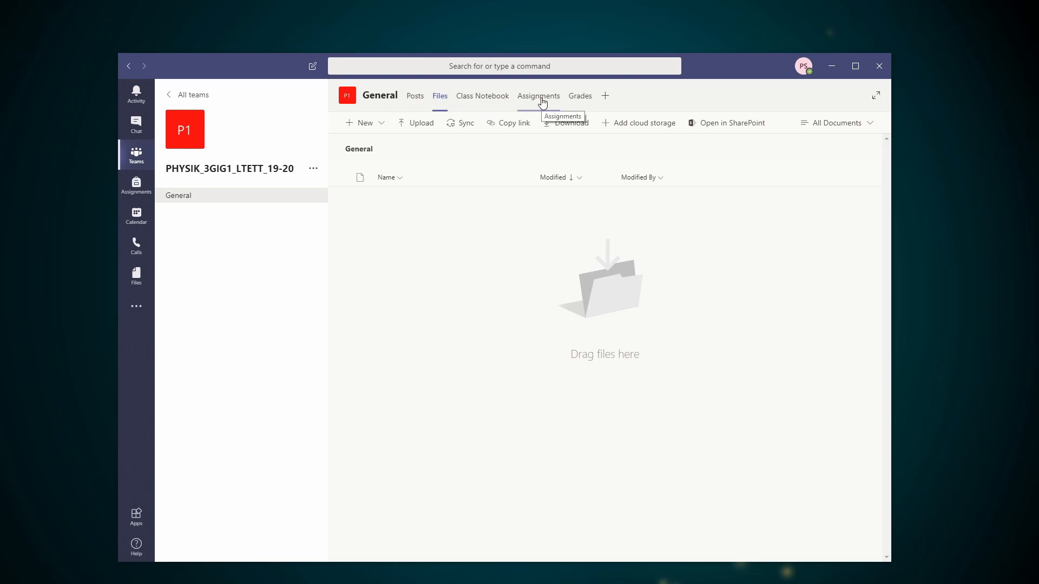
left_click(542, 100)
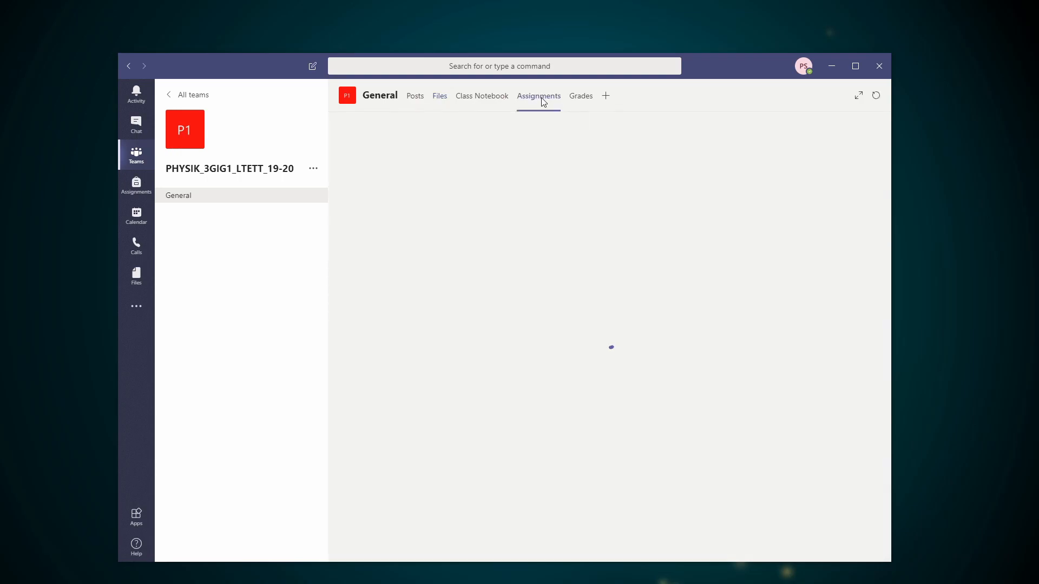